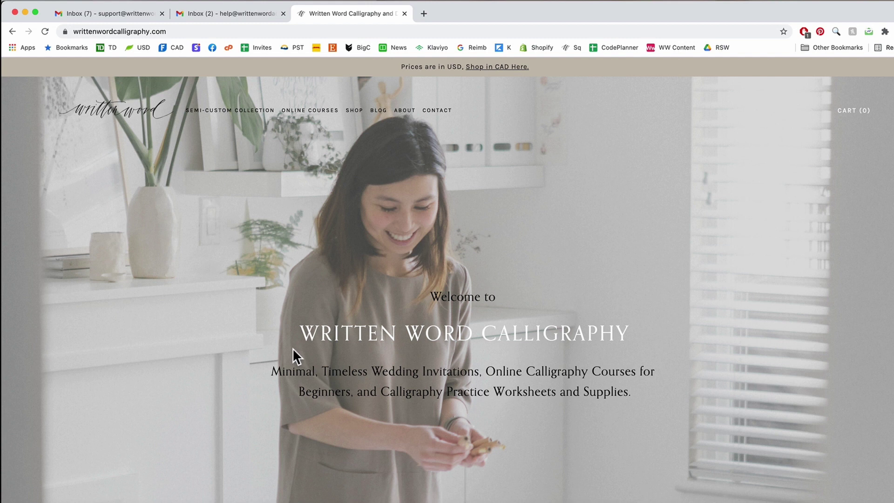
Open the Wax Seals page of the shop and filter the products to Digital Worksheets
{"action": "mouse_move", "coordinate": [349, 112]}
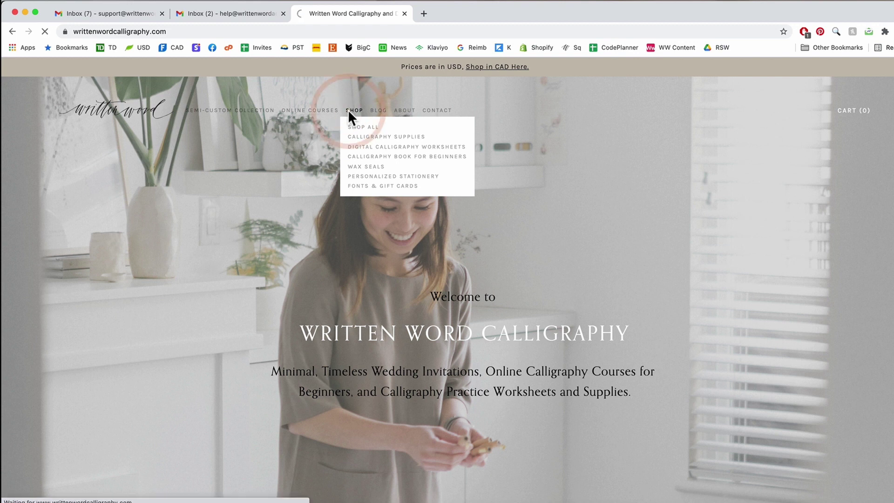
{"action": "left_click", "coordinate": [366, 167]}
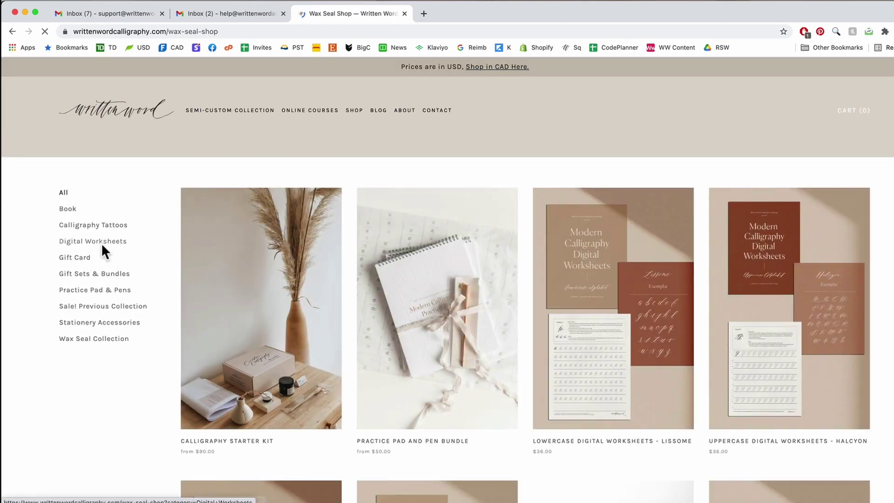
{"action": "left_click", "coordinate": [101, 243]}
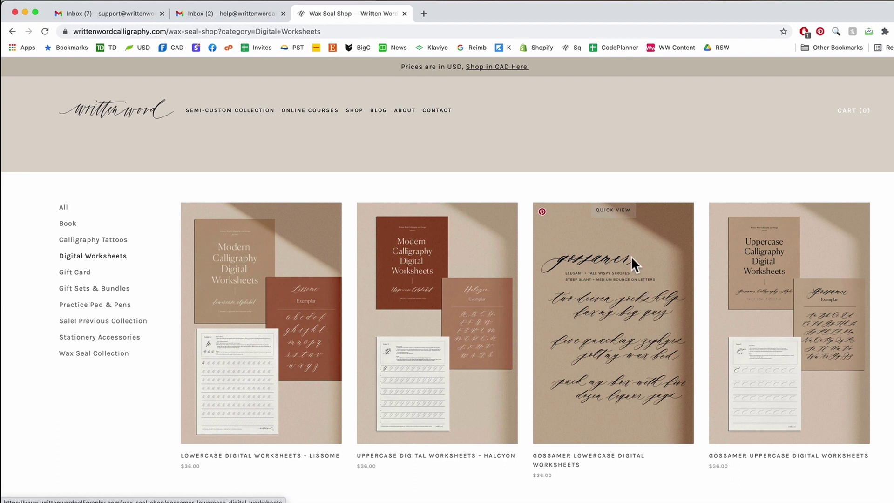
Look through all the worksheet sets offered in the Digital Worksheets category
{"action": "scroll", "coordinate": [614, 262], "scroll_direction": "down", "scroll_amount": 5}
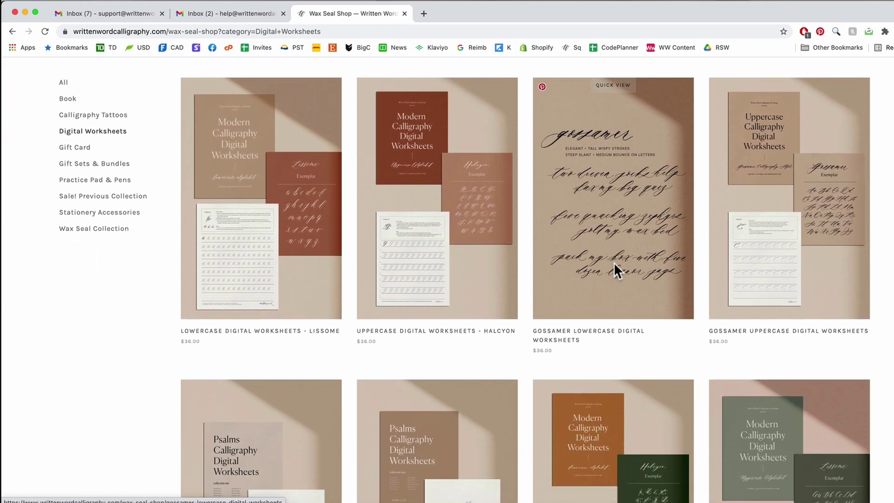
{"action": "scroll", "coordinate": [277, 373], "scroll_direction": "down", "scroll_amount": 2}
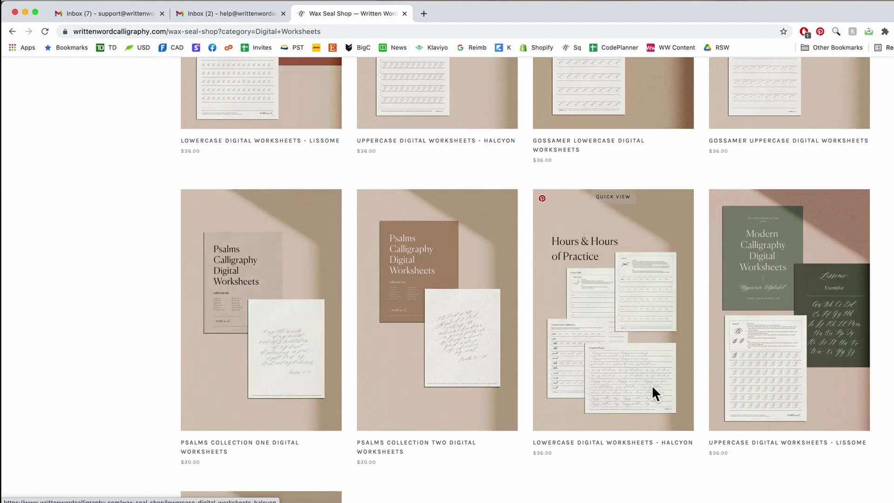
{"action": "scroll", "coordinate": [653, 391], "scroll_direction": "down", "scroll_amount": 3}
{"action": "scroll", "coordinate": [650, 383], "scroll_direction": "down", "scroll_amount": 2}
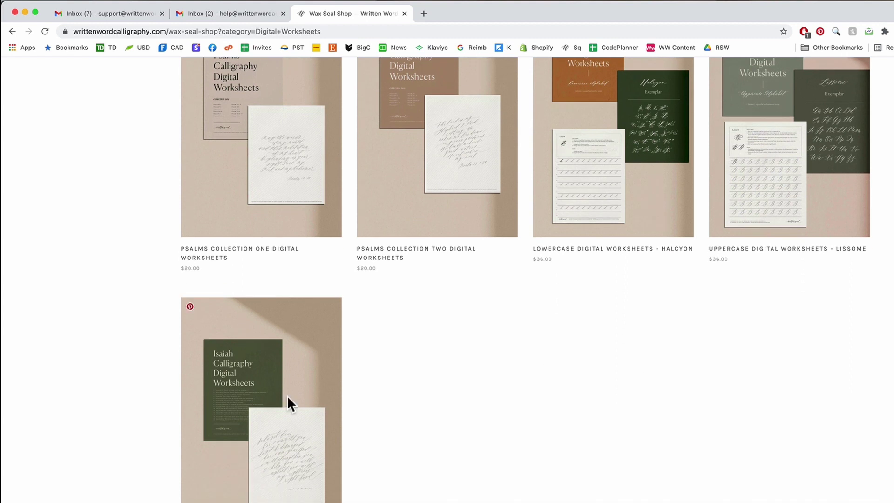
{"action": "scroll", "coordinate": [284, 391], "scroll_direction": "up", "scroll_amount": 1}
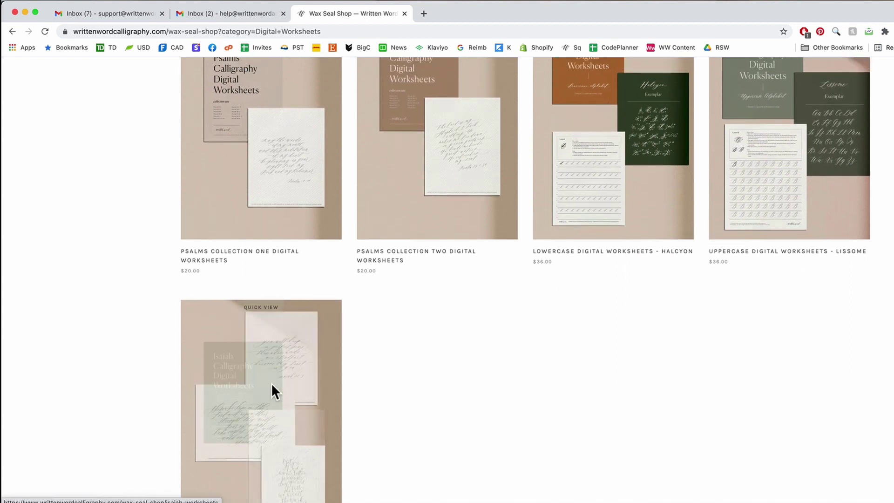
{"action": "scroll", "coordinate": [432, 187], "scroll_direction": "up", "scroll_amount": 3}
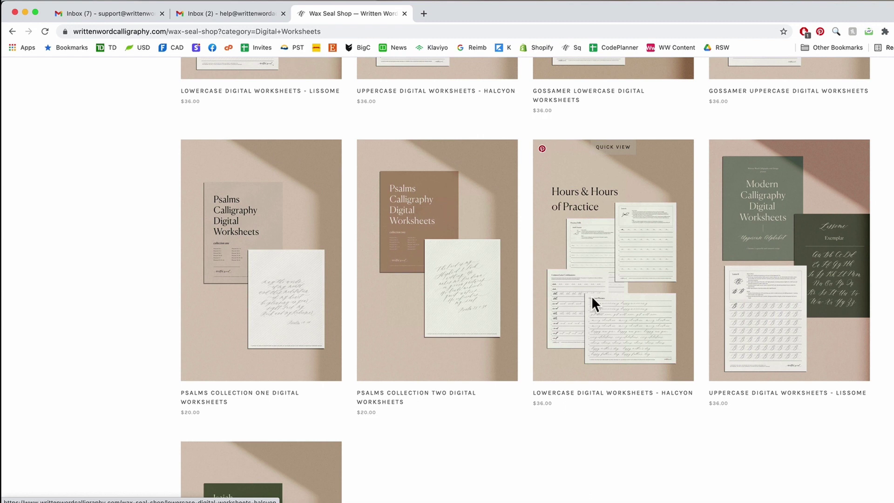
{"action": "scroll", "coordinate": [578, 284], "scroll_direction": "up", "scroll_amount": 5}
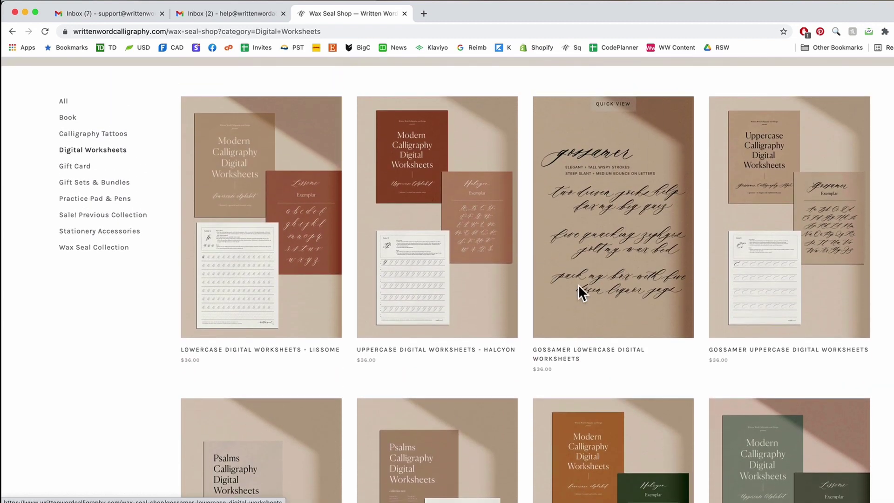
{"action": "scroll", "coordinate": [579, 284], "scroll_direction": "up", "scroll_amount": 1}
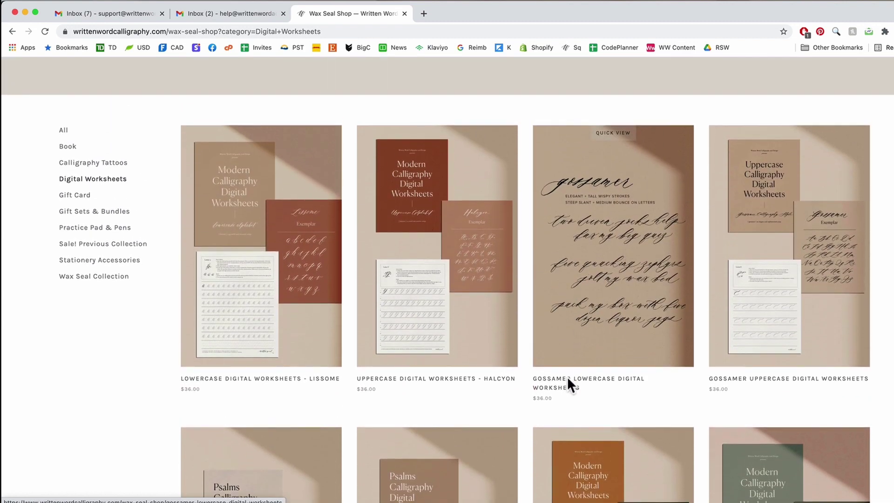
Open the Gossamer Lowercase Digital Worksheets product page and add the product to the cart
{"action": "left_click", "coordinate": [568, 379]}
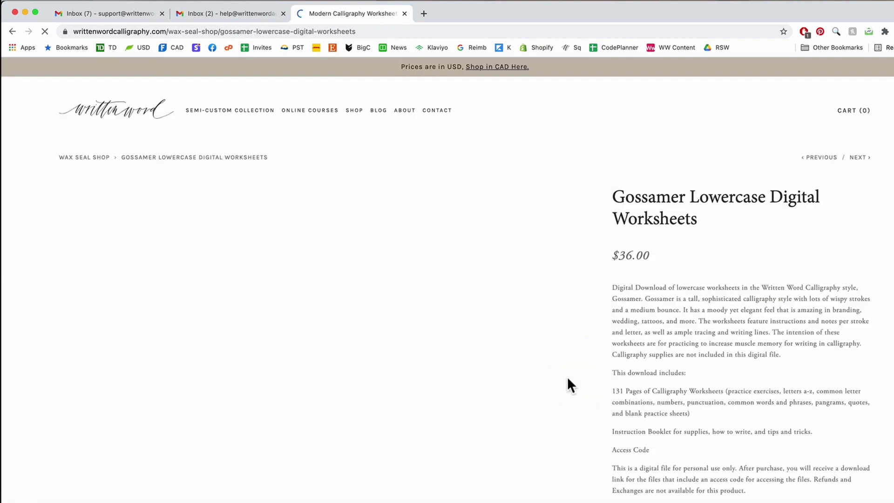
{"action": "scroll", "coordinate": [568, 377], "scroll_direction": "down", "scroll_amount": 3}
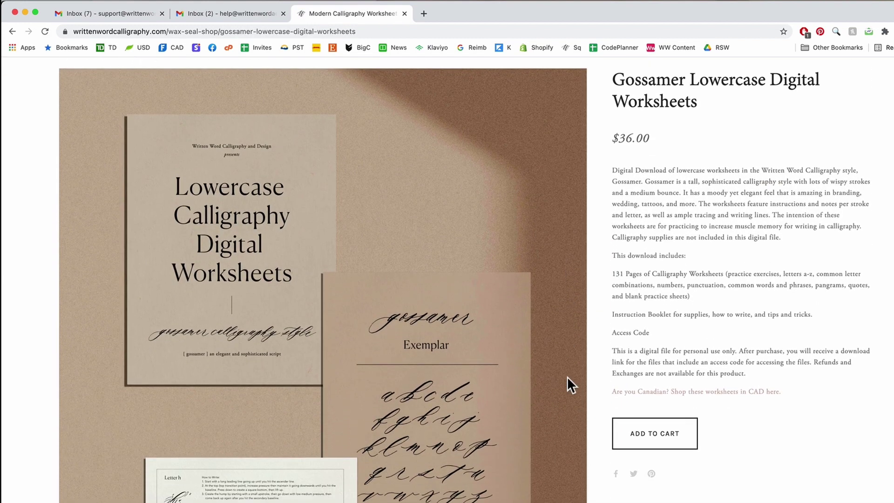
{"action": "scroll", "coordinate": [568, 376], "scroll_direction": "down", "scroll_amount": 2}
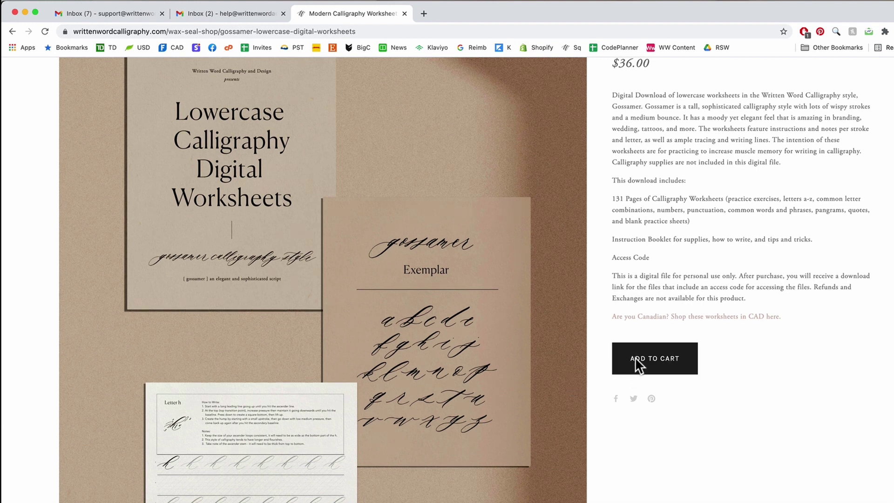
{"action": "left_click", "coordinate": [635, 359]}
Check out the cart containing the Gossamer Lowercase Digital Worksheets and complete the purchase
{"action": "scroll", "coordinate": [634, 357], "scroll_direction": "up", "scroll_amount": 5}
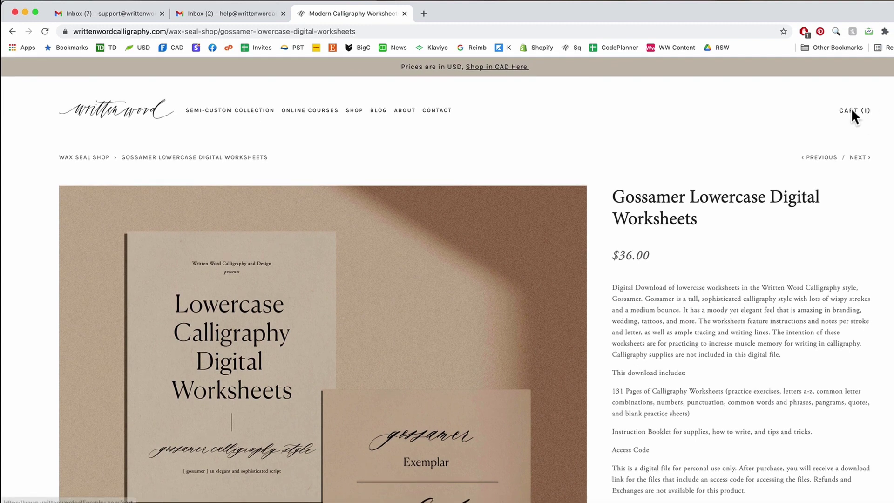
{"action": "left_click", "coordinate": [852, 110]}
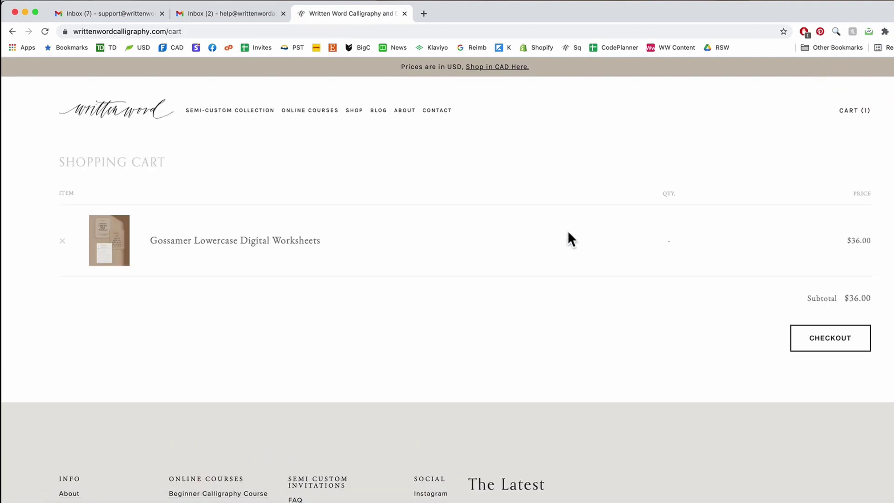
{"action": "left_click", "coordinate": [827, 337]}
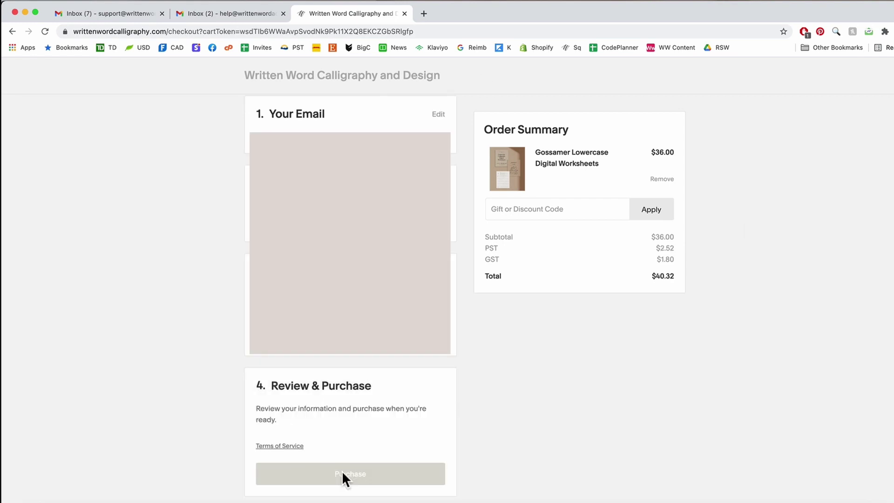
{"action": "left_click", "coordinate": [343, 472]}
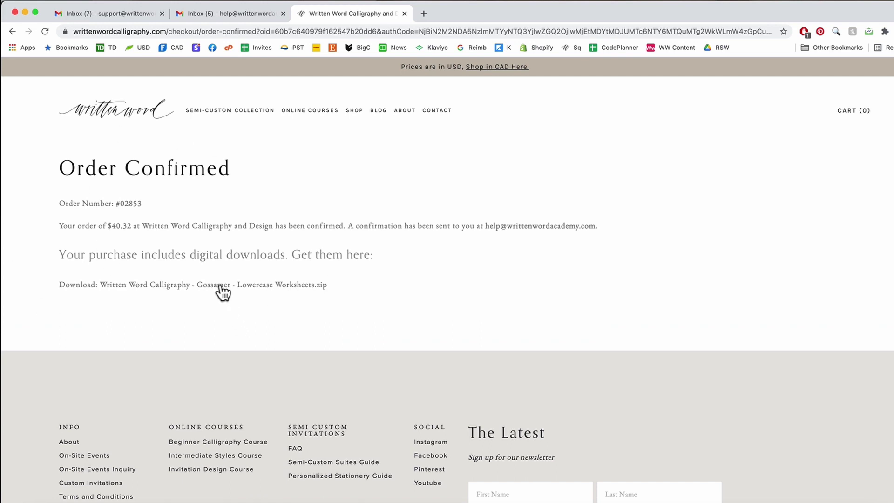
View the digital downloads e-mail in Gmail and download the Gossamer Lowercase Worksheets zip from the order confirmation page
{"action": "left_click", "coordinate": [240, 13]}
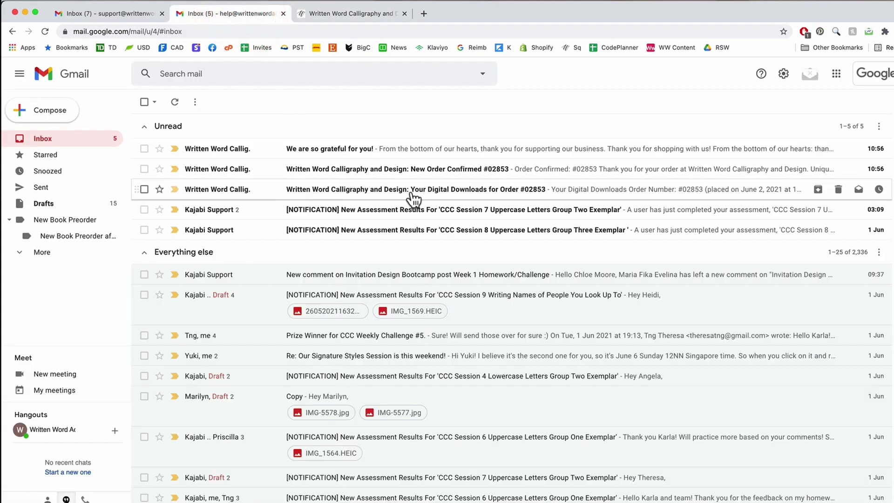
{"action": "left_click", "coordinate": [540, 191]}
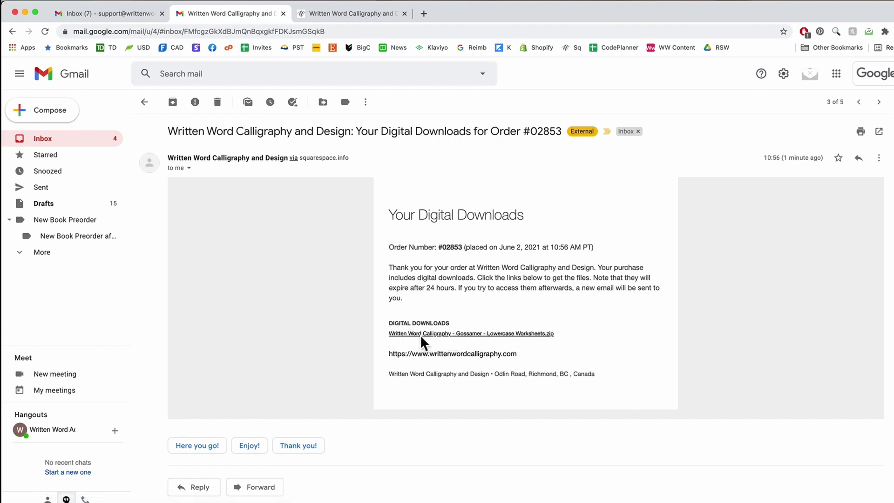
{"action": "left_click", "coordinate": [314, 14]}
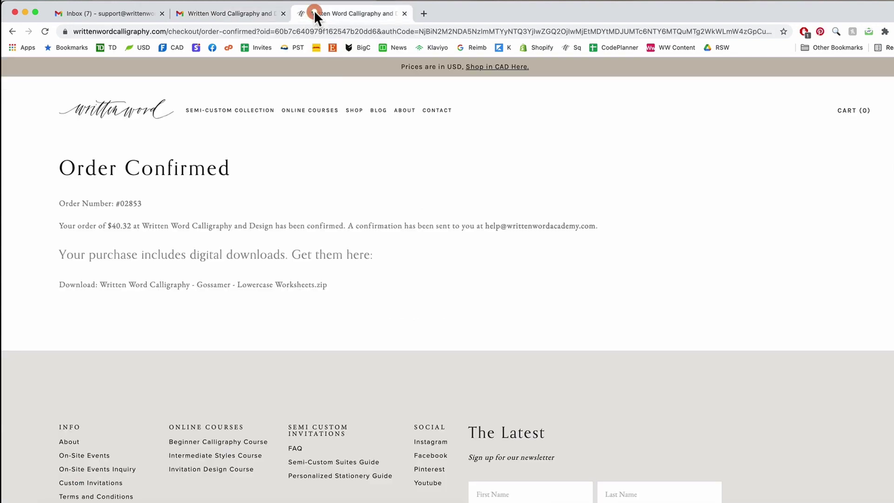
{"action": "left_click", "coordinate": [233, 283]}
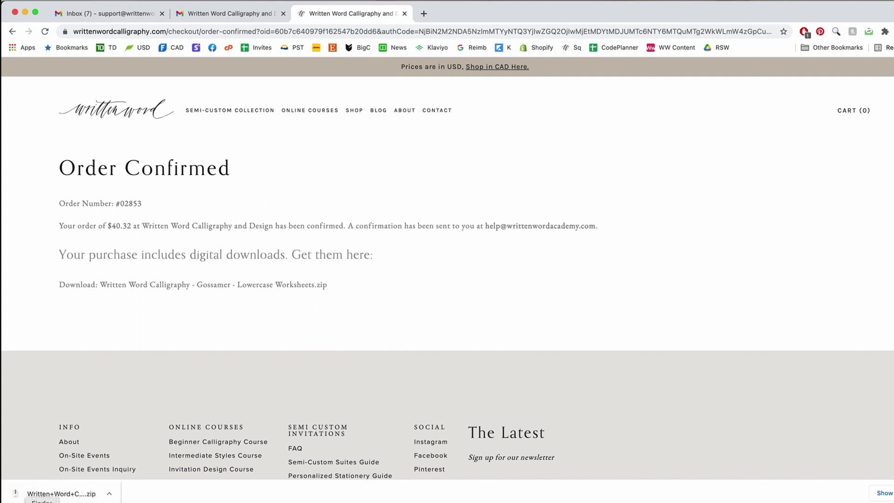
Switch to Finder, extract the Gossamer Lowercase Worksheets zip in the Downloads folder and open the extracted folder
{"action": "left_click", "coordinate": [42, 502]}
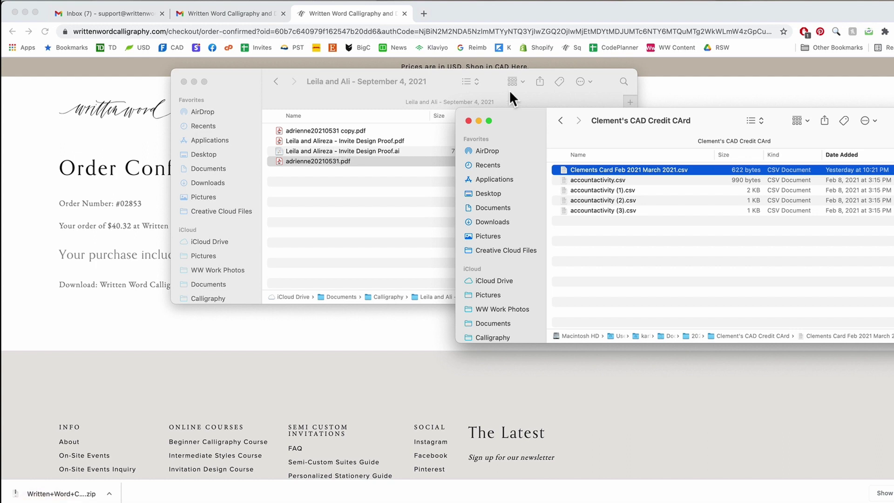
{"action": "left_click", "coordinate": [469, 121]}
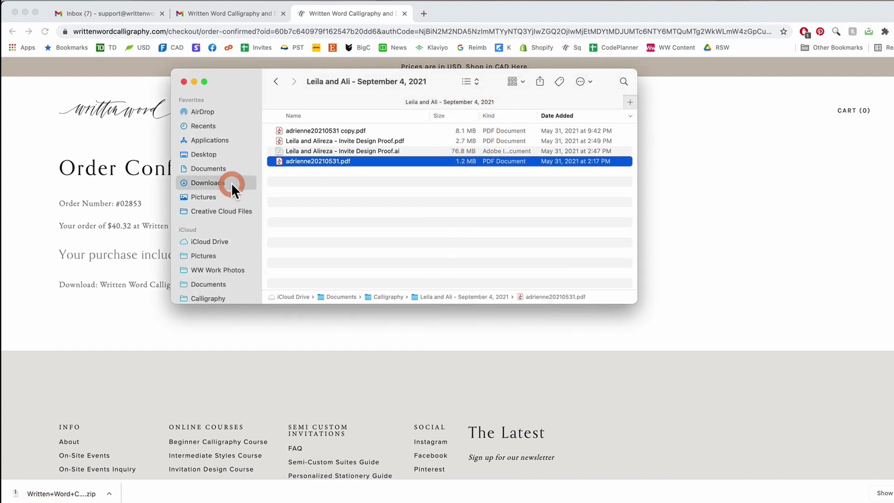
{"action": "left_click", "coordinate": [231, 183]}
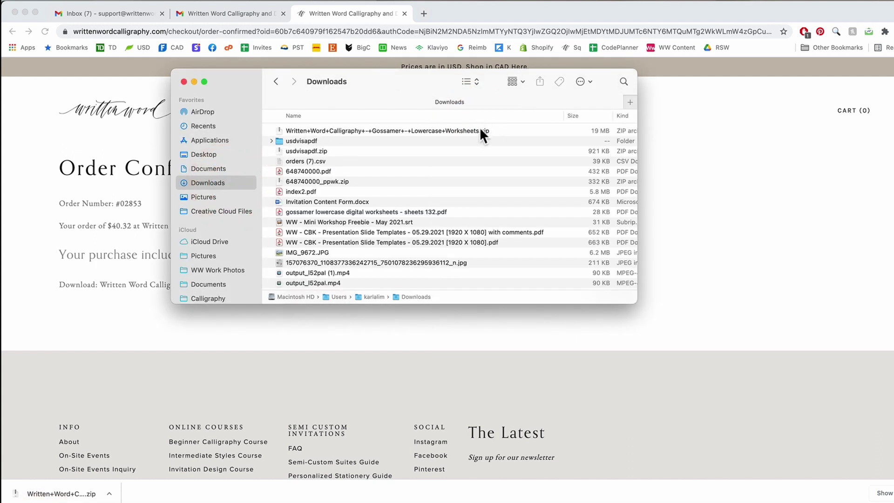
{"action": "double_click", "coordinate": [450, 130]}
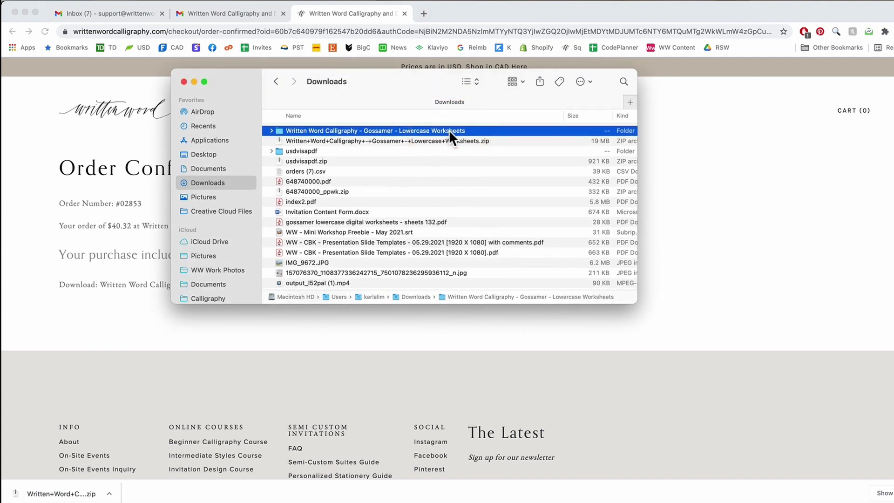
{"action": "double_click", "coordinate": [449, 130]}
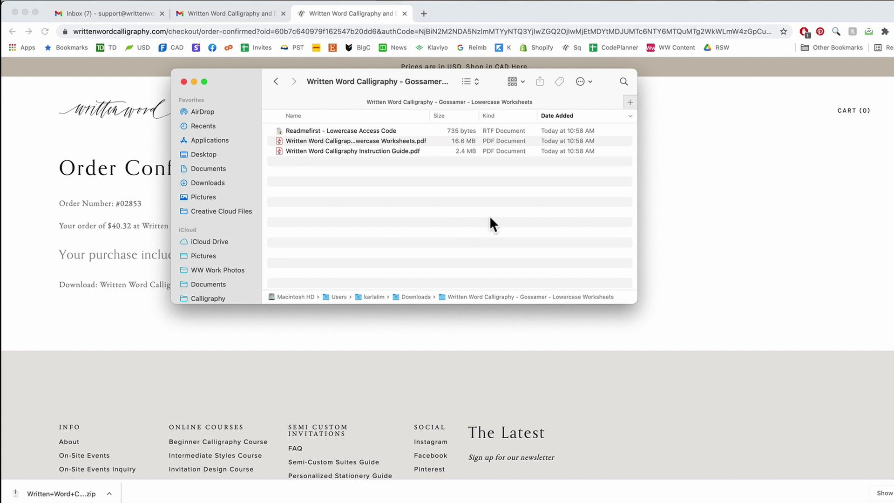
Open the Readmefirst - Lowercase Access Code file and select the worksheet password for copying
{"action": "double_click", "coordinate": [351, 130]}
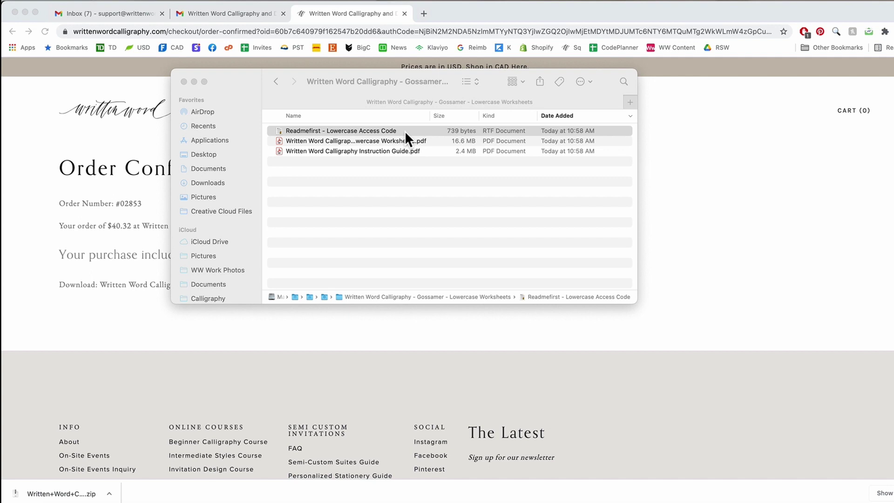
{"action": "left_click", "coordinate": [375, 139]}
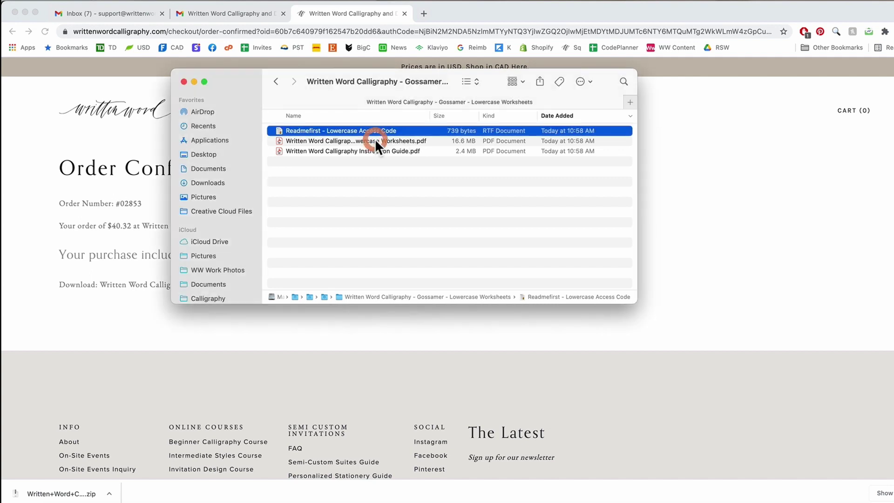
{"action": "double_click", "coordinate": [403, 130]}
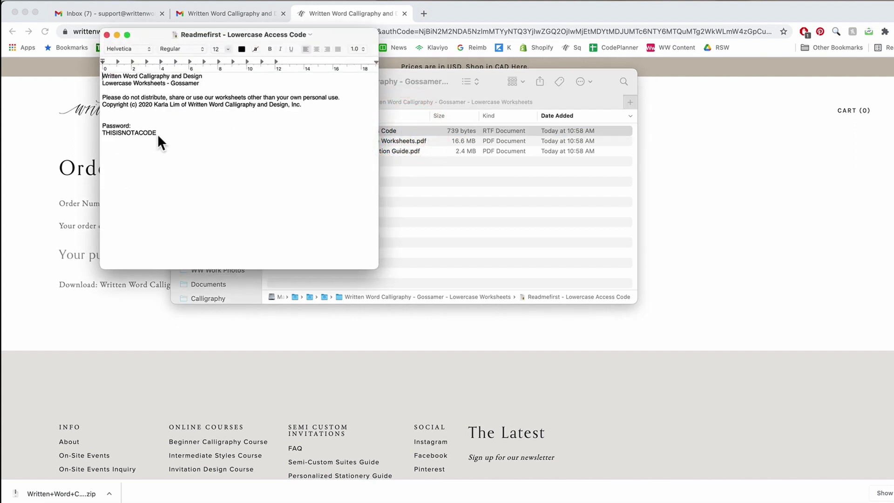
{"action": "left_click_drag", "start_coordinate": [157, 135], "coordinate": [124, 134]}
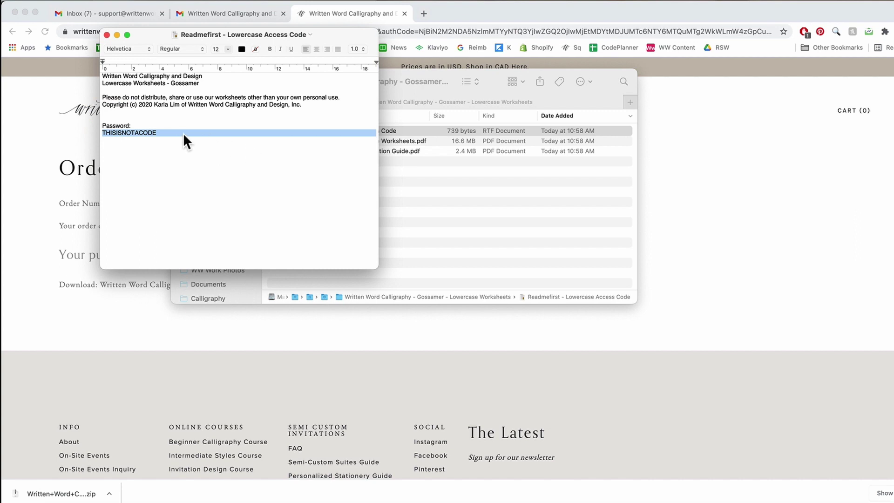
Open the Gossamer Lowercase Worksheets PDF in Acrobat and unlock it by pasting the document password
{"action": "left_click", "coordinate": [419, 144]}
{"action": "left_click", "coordinate": [403, 141]}
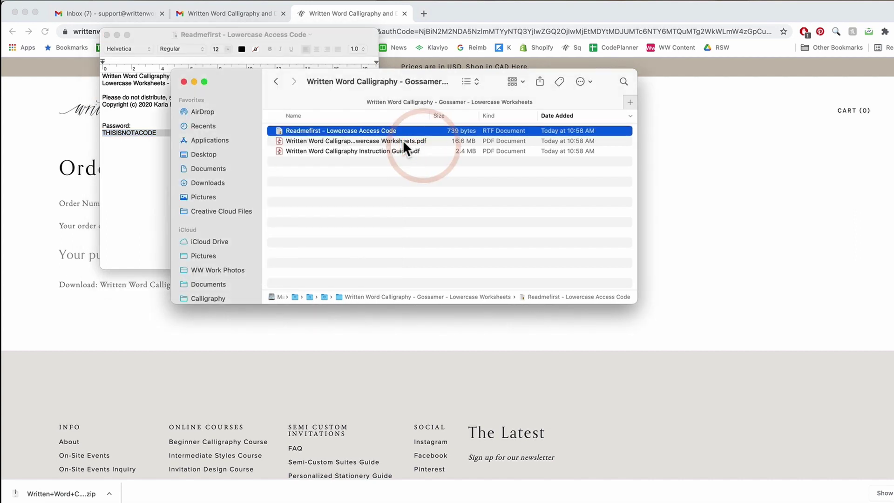
{"action": "double_click", "coordinate": [404, 140]}
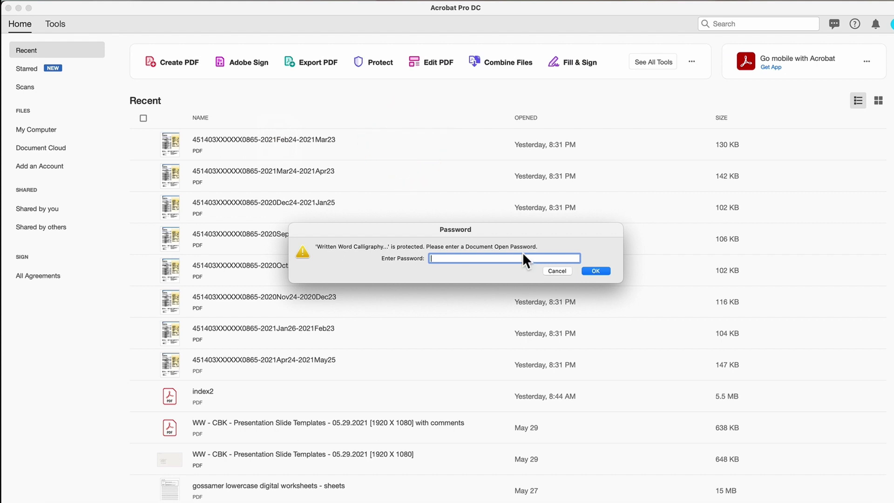
{"action": "key", "text": "super+v"}
{"action": "left_click", "coordinate": [605, 270]}
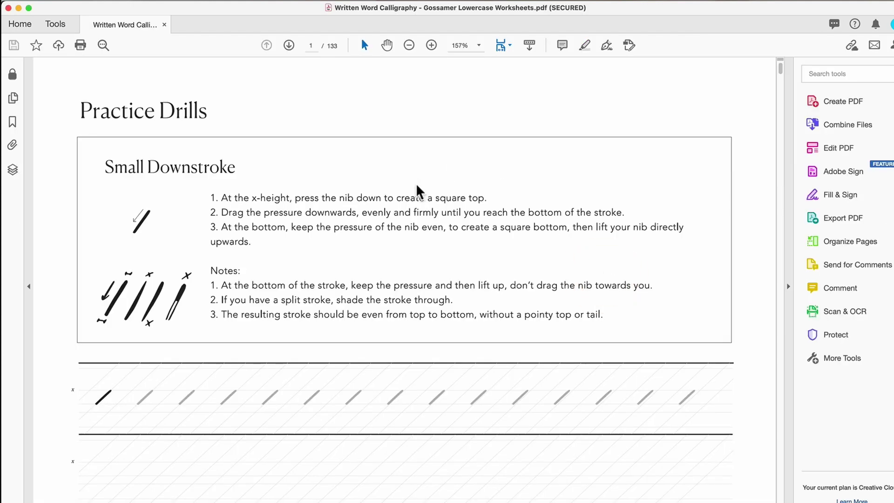
Look over the first practice drill page of the worksheets and return to the extracted folder in Finder
{"action": "scroll", "coordinate": [416, 183], "scroll_direction": "down", "scroll_amount": 10}
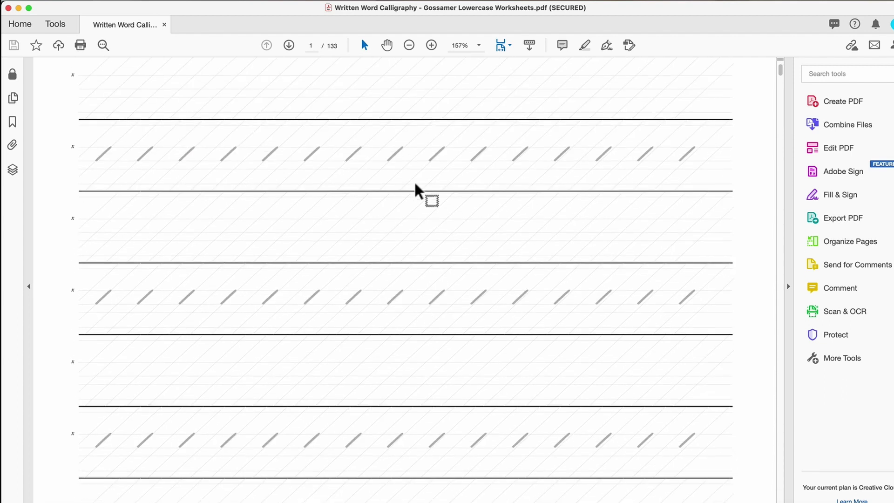
{"action": "key", "text": "super+Tab"}
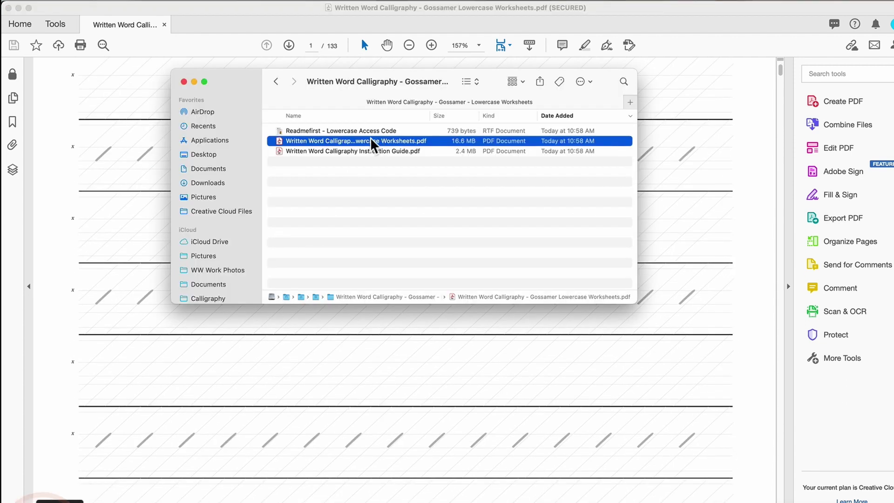
Open the Written Word Calligraphy Instruction Guide PDF from the extracted folder and unlock it by pasting the document password
{"action": "double_click", "coordinate": [360, 153]}
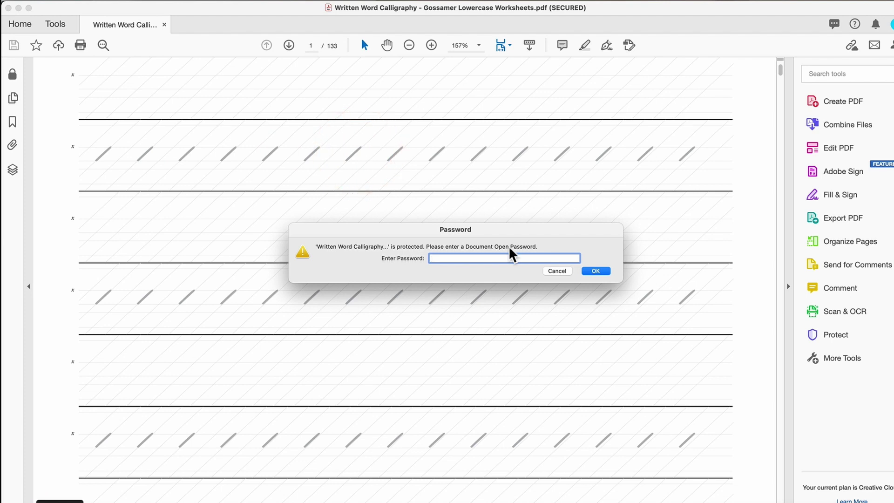
{"action": "key", "text": "super+v"}
{"action": "left_click", "coordinate": [597, 272]}
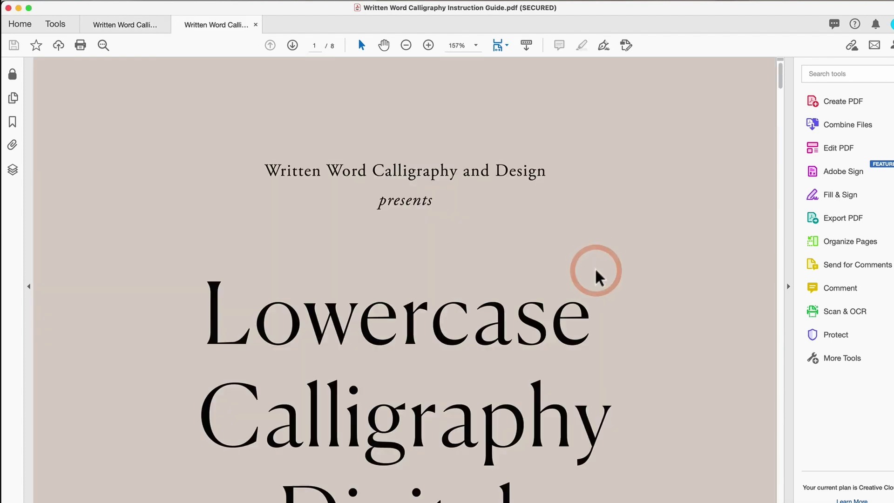
Look through the Instruction Guide's contents, required tools, printing instructions and paper positioning advice
{"action": "scroll", "coordinate": [418, 139], "scroll_direction": "down", "scroll_amount": 20}
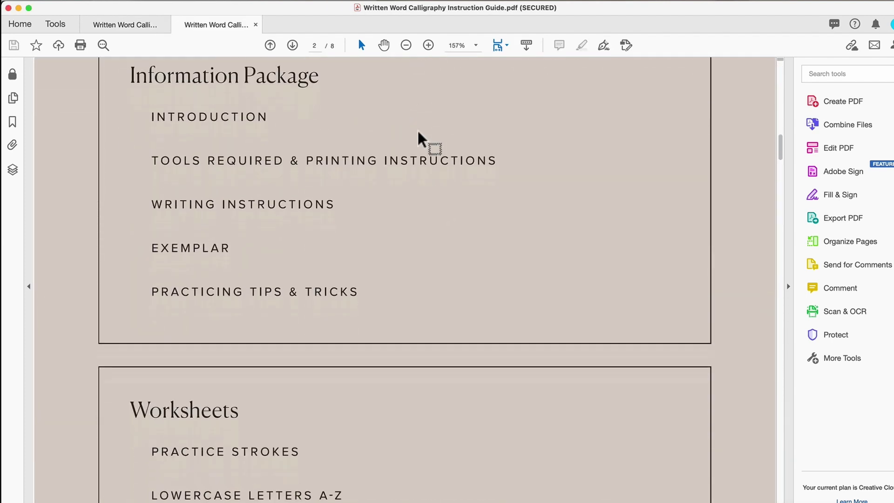
{"action": "scroll", "coordinate": [419, 139], "scroll_direction": "down", "scroll_amount": 20}
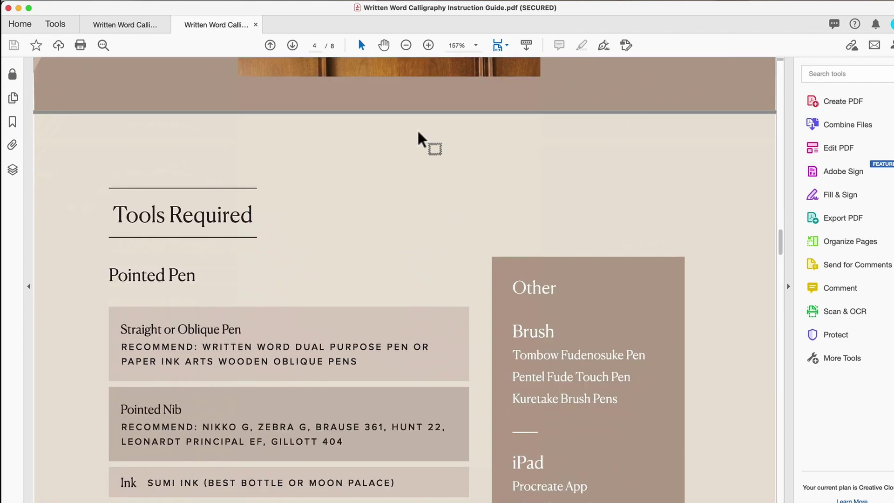
{"action": "scroll", "coordinate": [419, 140], "scroll_direction": "down", "scroll_amount": 20}
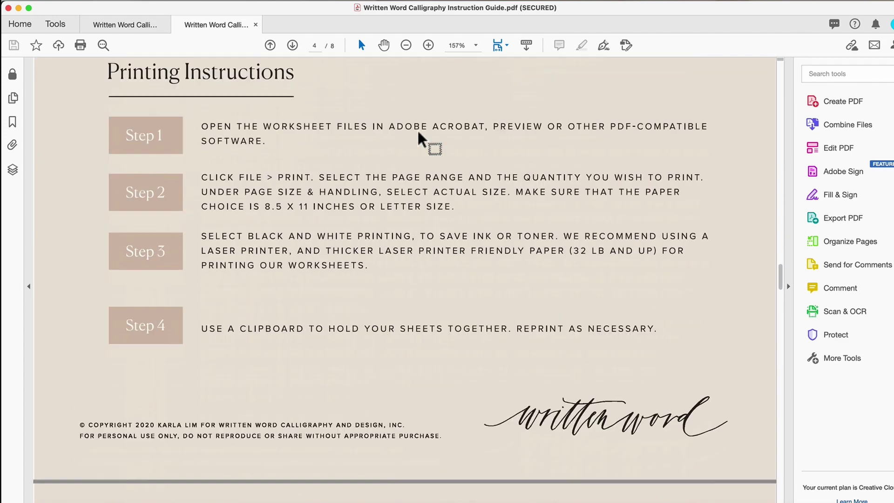
{"action": "scroll", "coordinate": [418, 139], "scroll_direction": "down", "scroll_amount": 20}
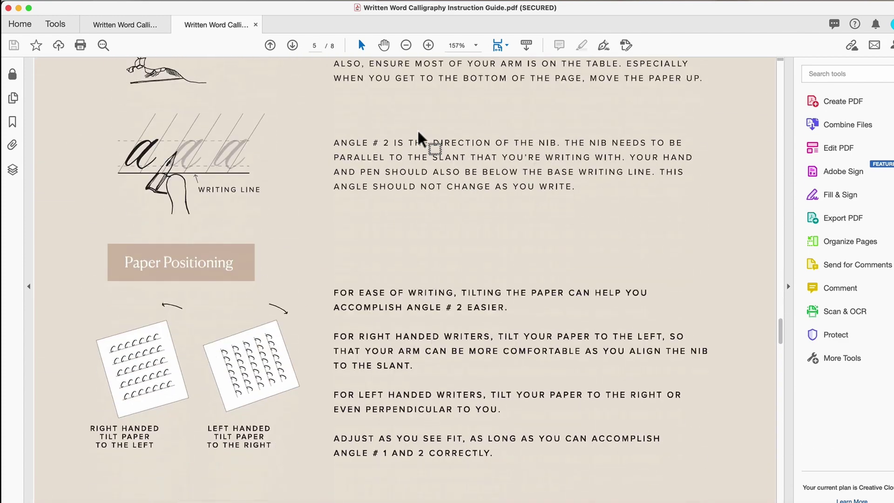
Switch back to the Gossamer Lowercase Worksheets PDF and return to its first practice drill page
{"action": "left_click", "coordinate": [134, 26]}
{"action": "scroll", "coordinate": [323, 307], "scroll_direction": "up", "scroll_amount": 5}
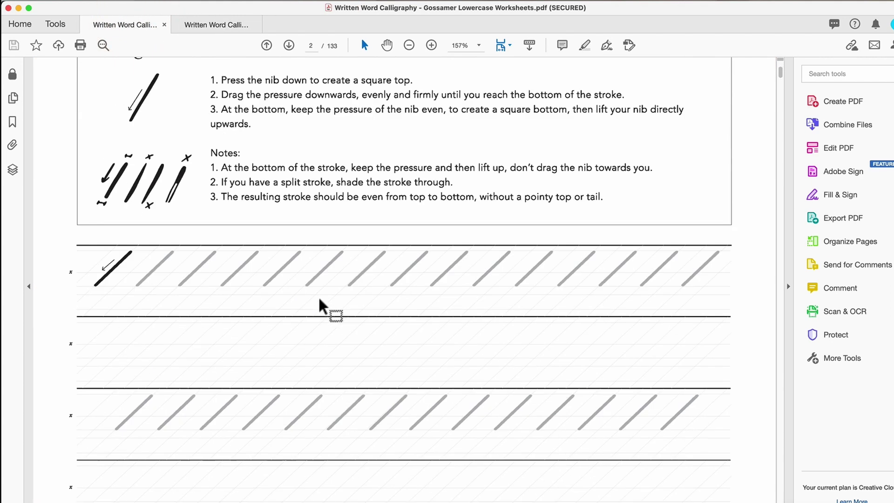
{"action": "scroll", "coordinate": [322, 308], "scroll_direction": "up", "scroll_amount": 5}
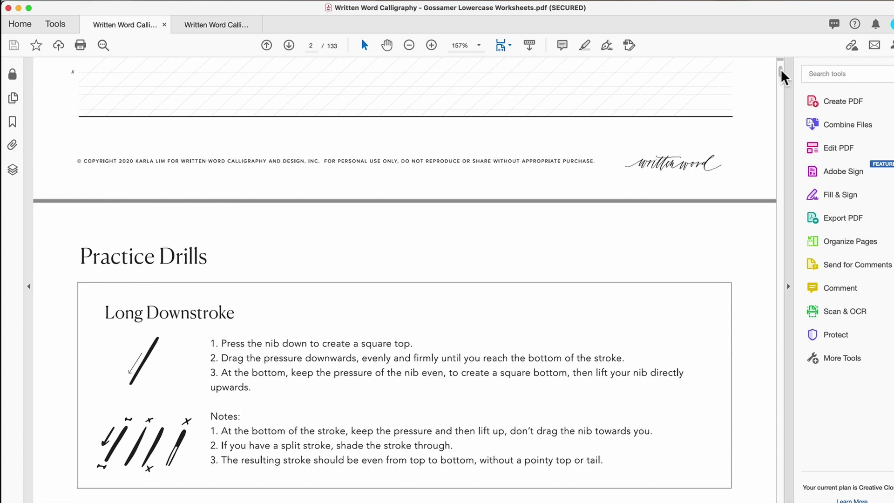
{"action": "left_click_drag", "start_coordinate": [782, 68], "coordinate": [769, 57]}
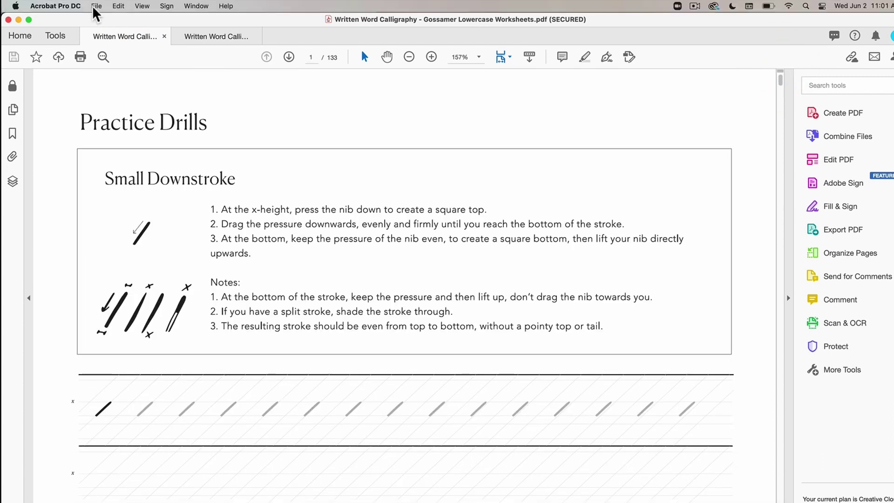
Print the worksheets with the page range limited to 70
{"action": "left_click", "coordinate": [96, 5]}
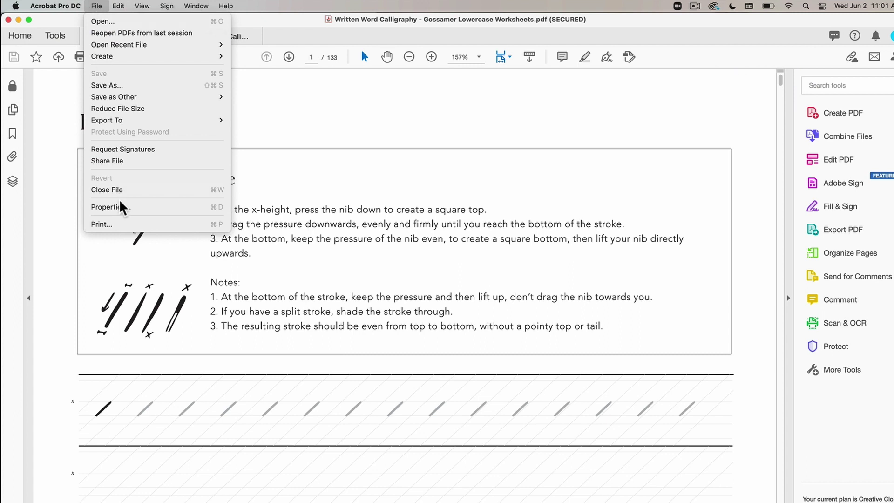
{"action": "left_click", "coordinate": [112, 224]}
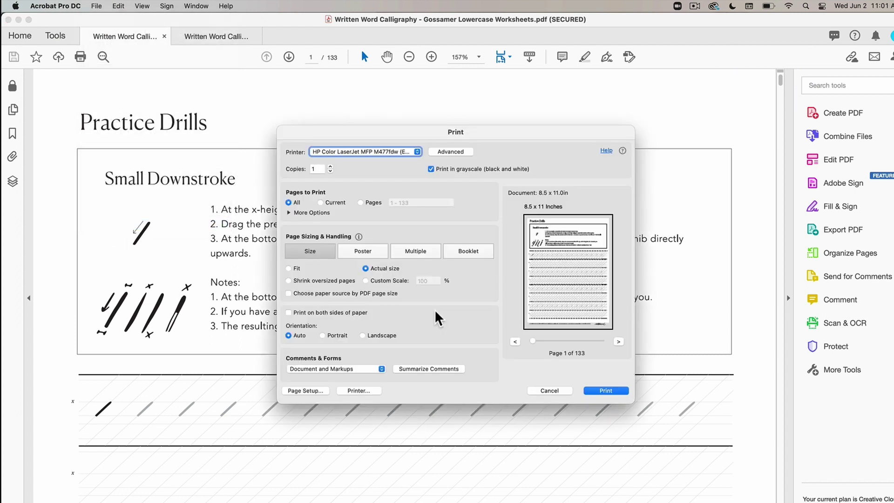
{"action": "left_click", "coordinate": [361, 202]}
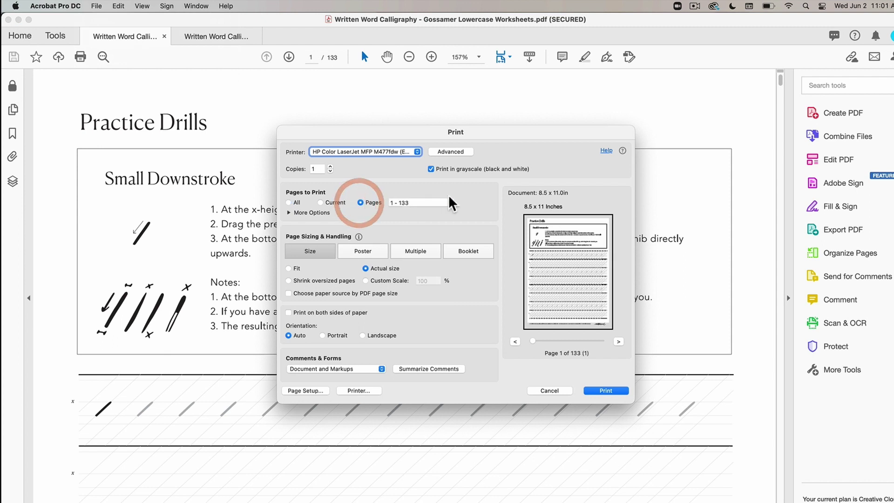
{"action": "left_click", "coordinate": [420, 202]}
{"action": "triple_click", "coordinate": [392, 203]}
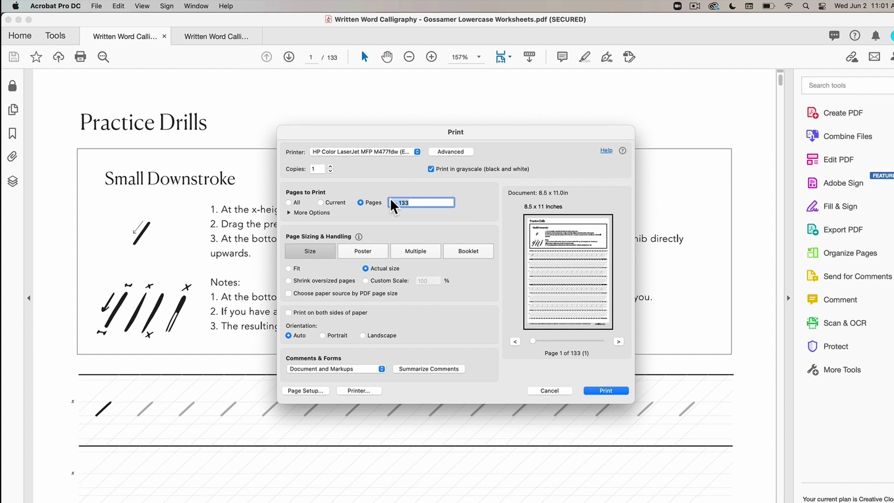
{"action": "type", "text": "70"}
{"action": "left_click", "coordinate": [605, 391]}
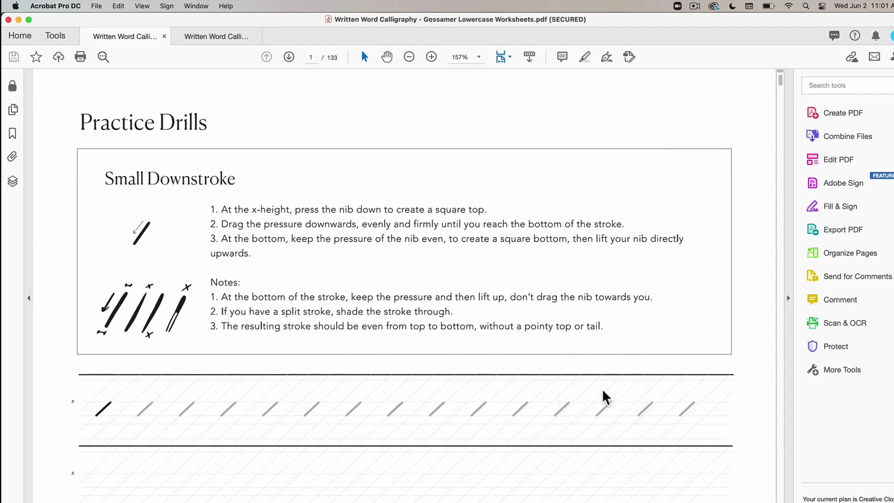